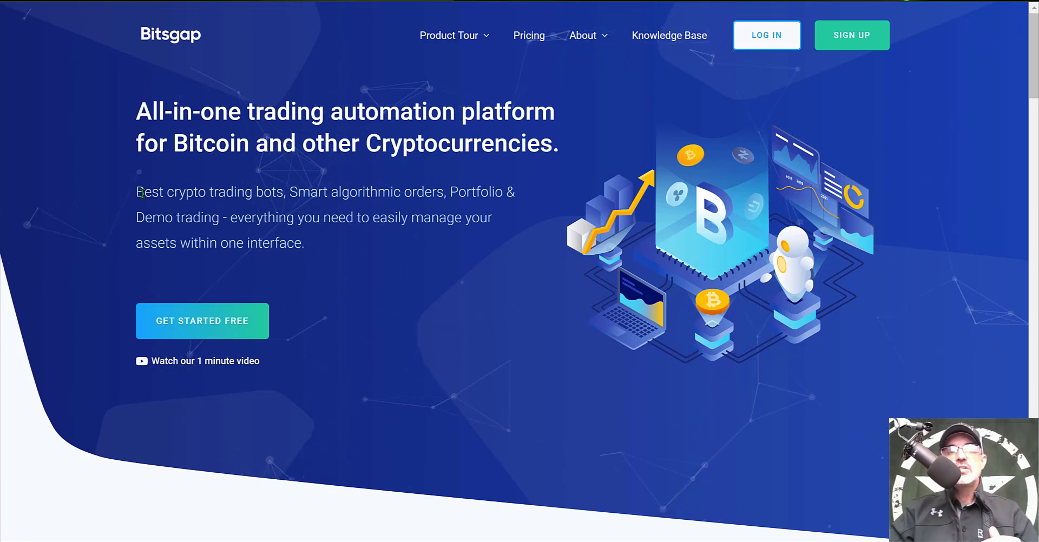
Highlight 'Best crypto trading bots' and then 'Demo trading' on the Bitsgap landing page
left_click_drag(145, 192, 284, 192)
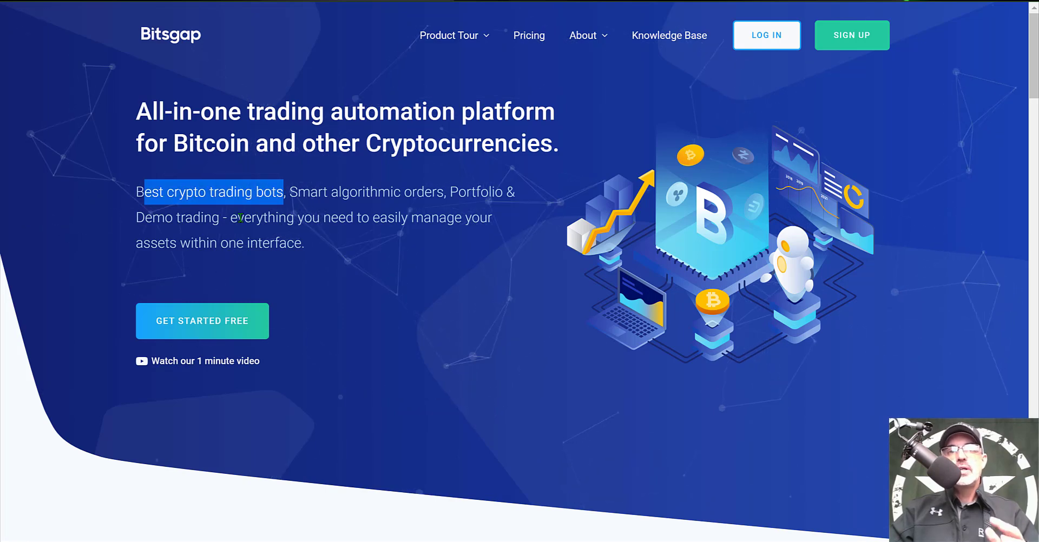
left_click(307, 202)
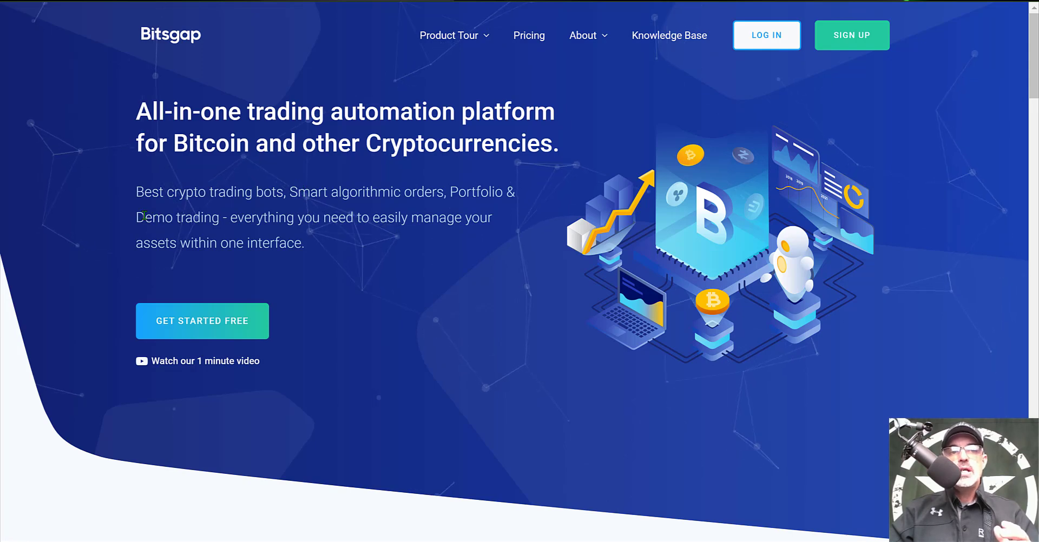
left_click_drag(136, 216, 222, 211)
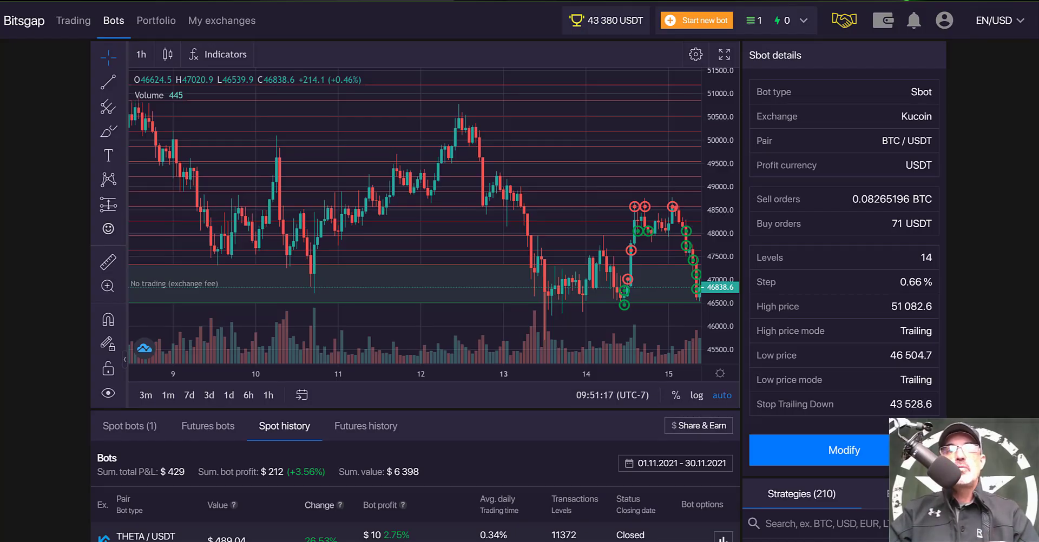
View the connected exchanges, bring up Huobi's API key fields, then close the form without connecting
left_click(232, 22)
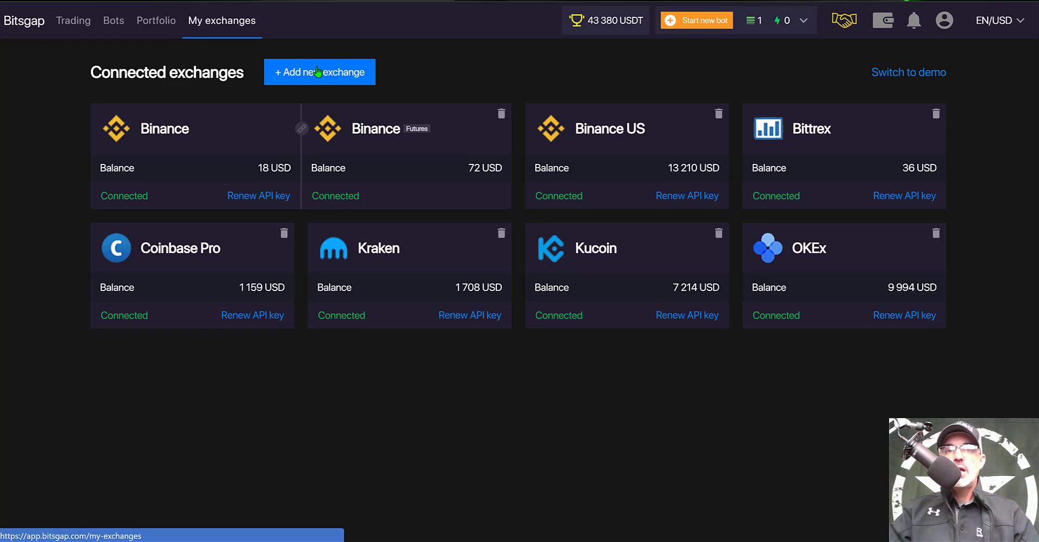
left_click(318, 72)
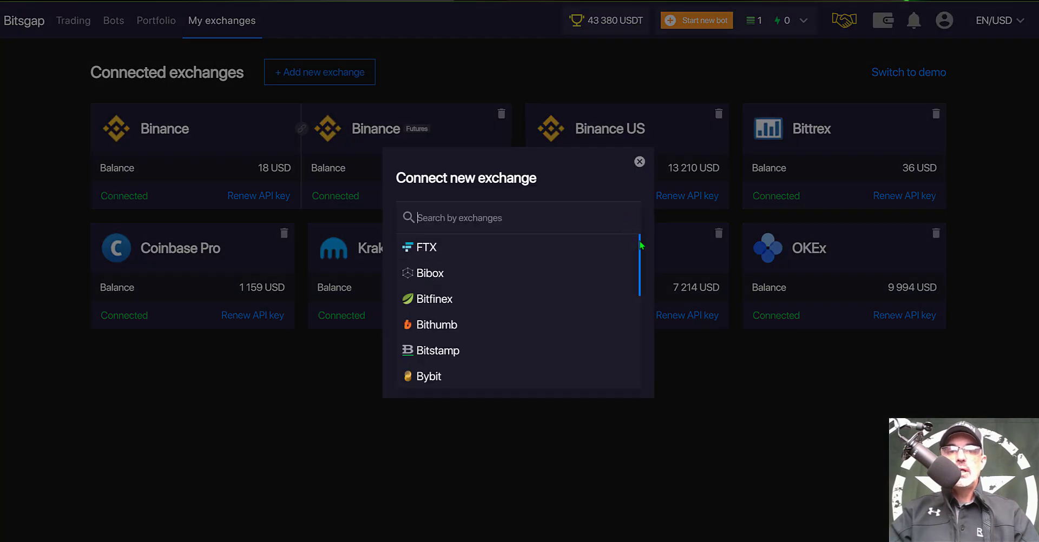
left_click_drag(638, 284, 637, 344)
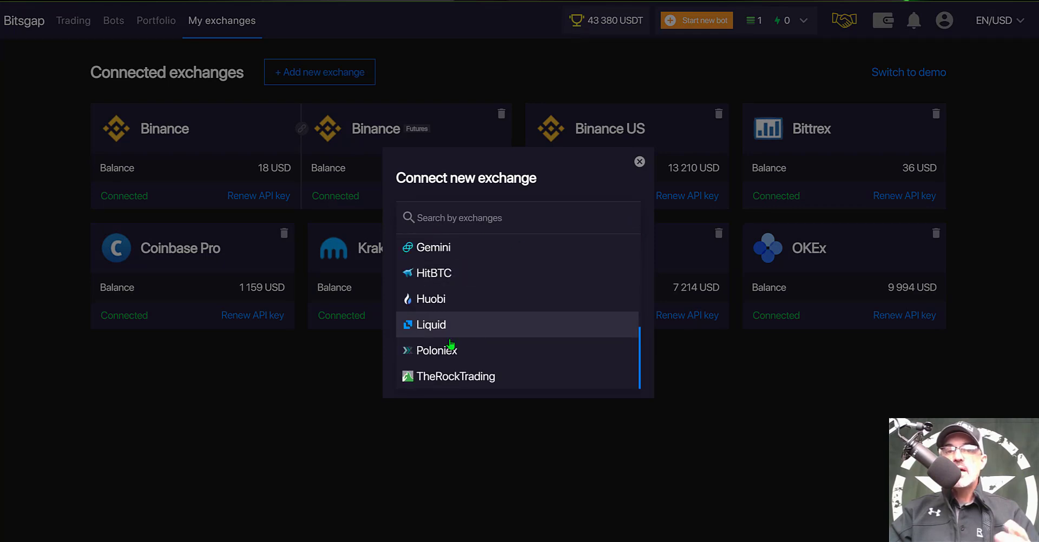
left_click(453, 287)
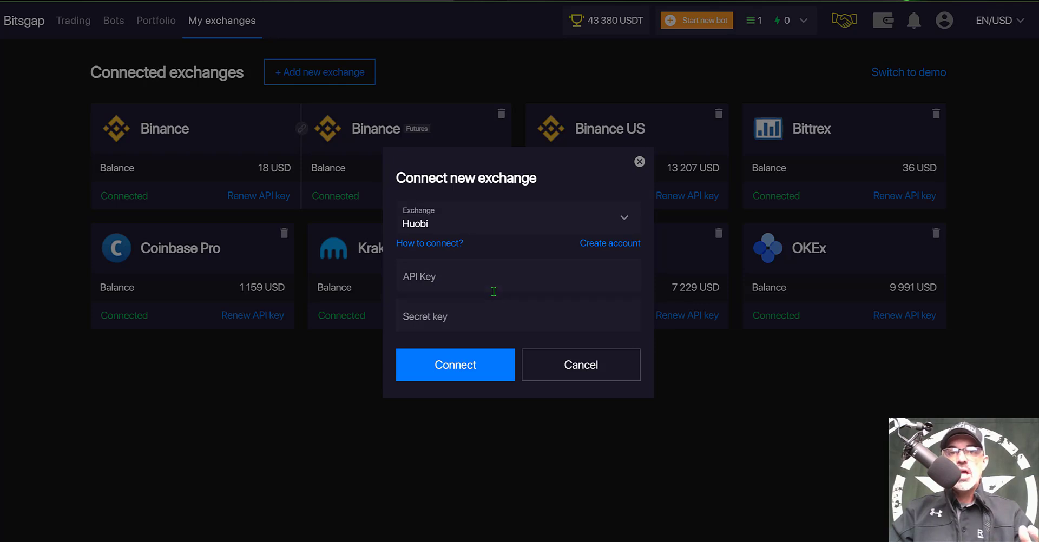
left_click(489, 362)
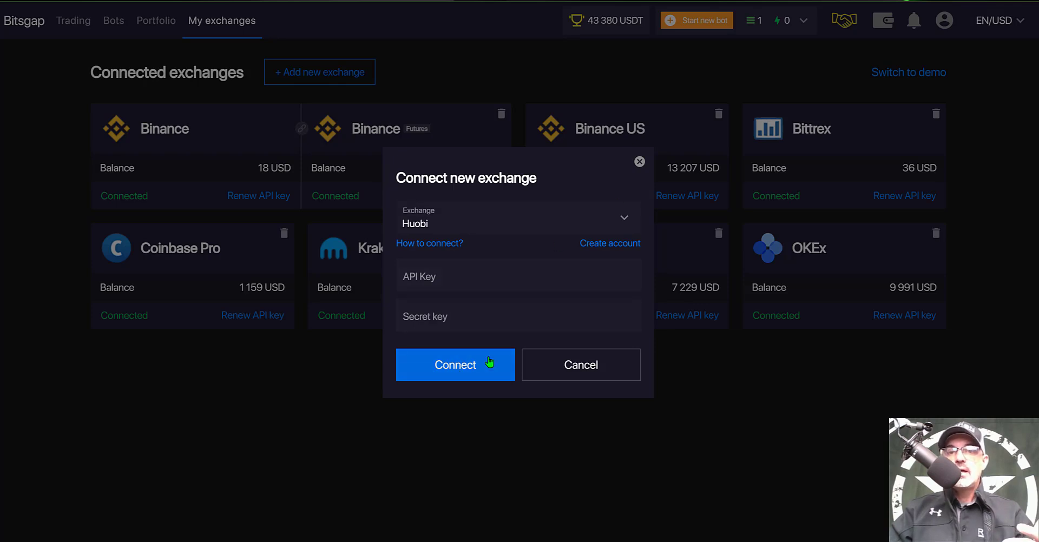
left_click(639, 162)
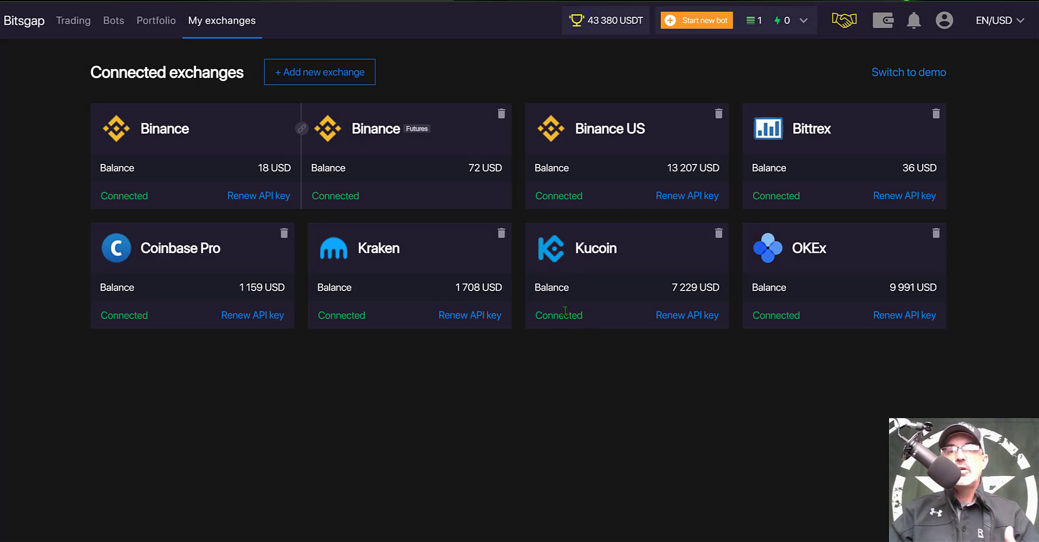
Start a new Scalper bot on Kucoin, then switch to the TradingView MATICUSDT chart
left_click(696, 24)
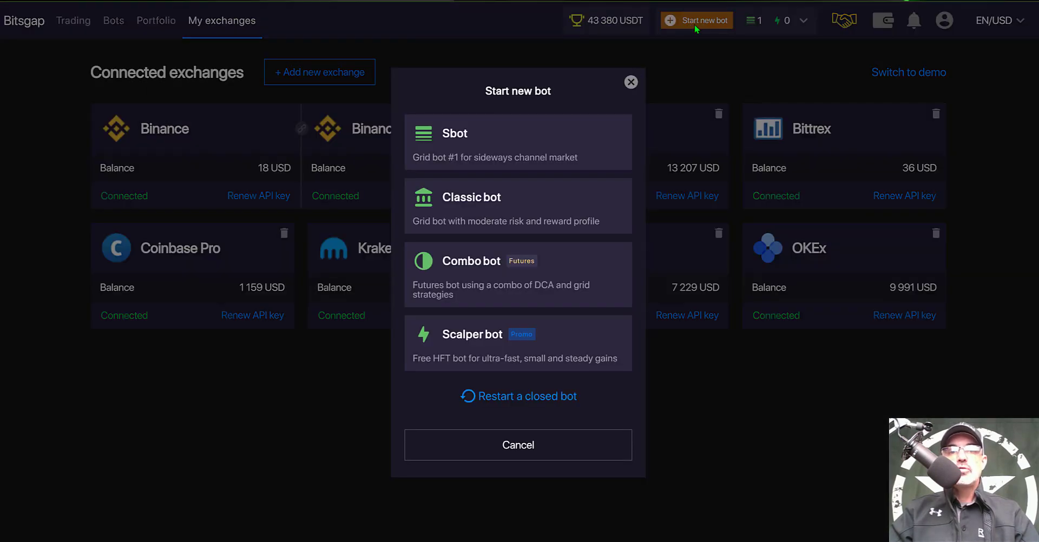
left_click(494, 341)
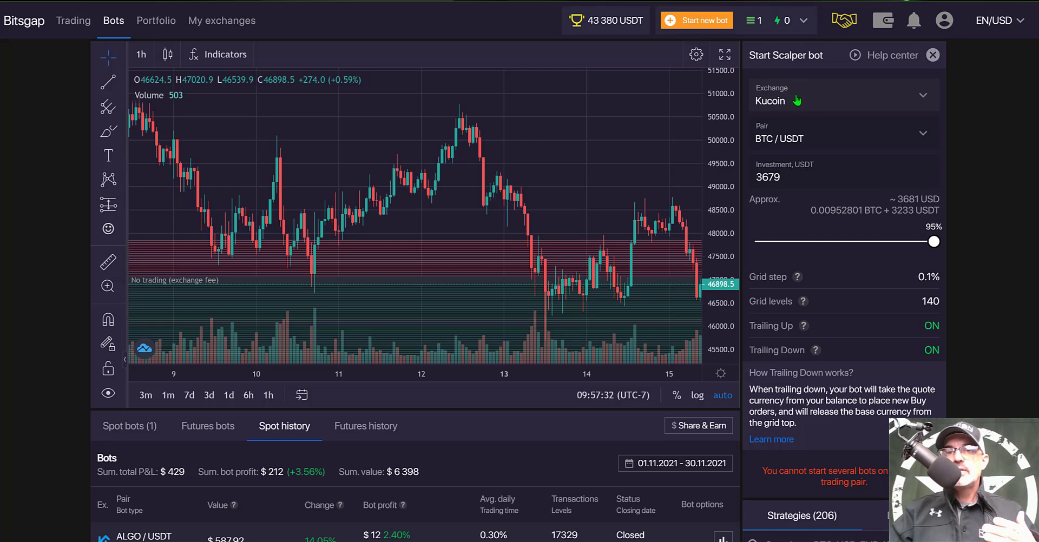
left_click(843, 99)
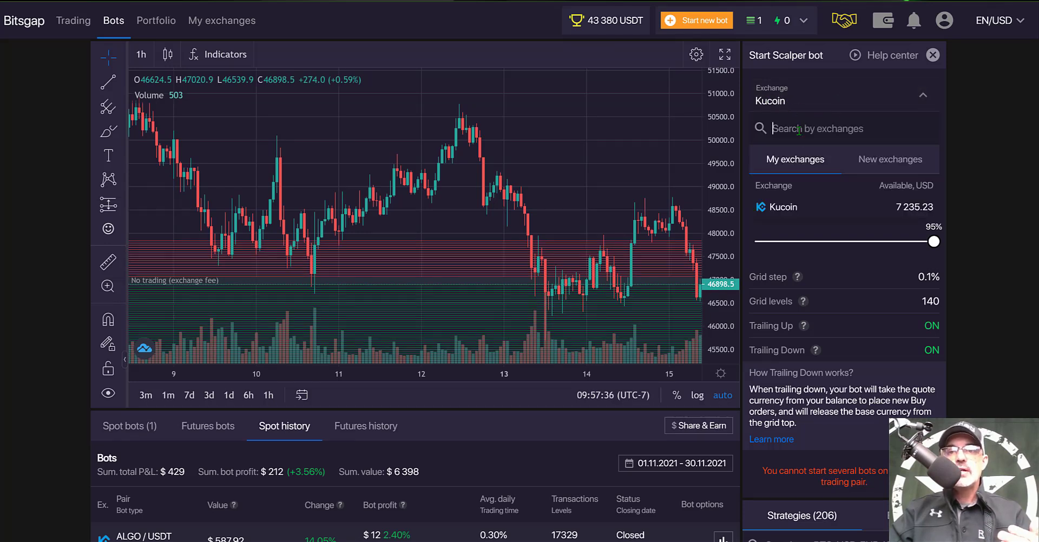
left_click(788, 208)
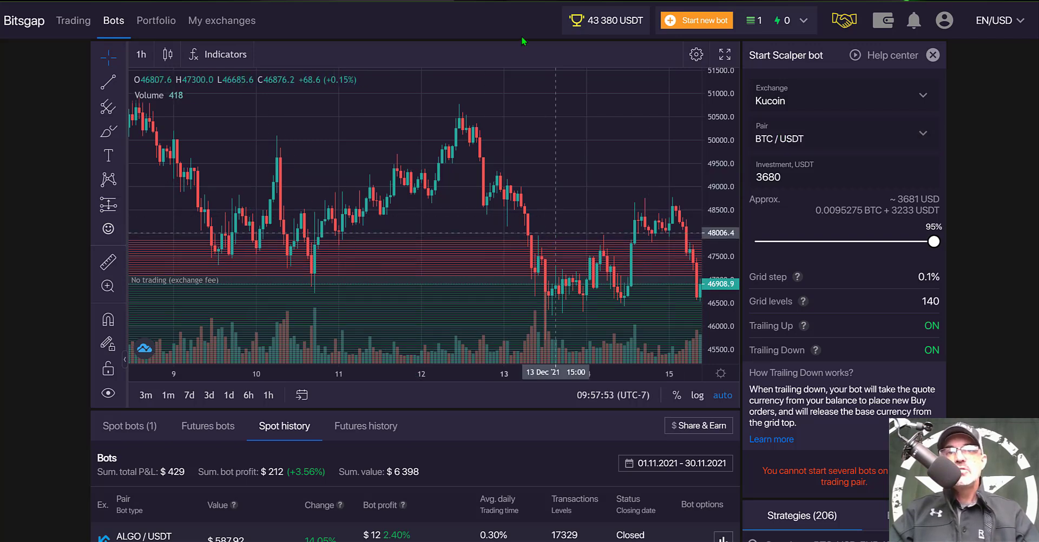
left_click(493, 3)
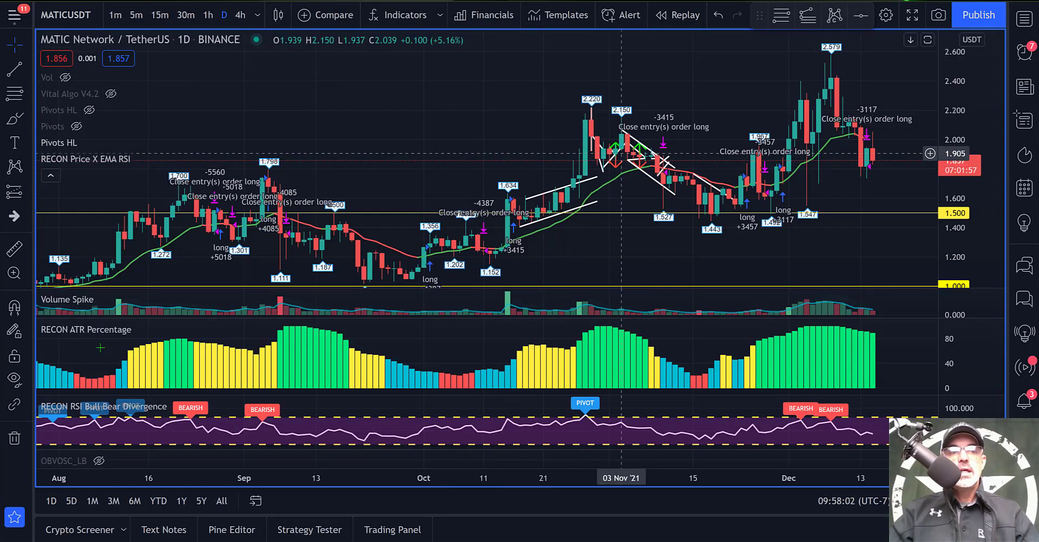
mouse_move(72, 334)
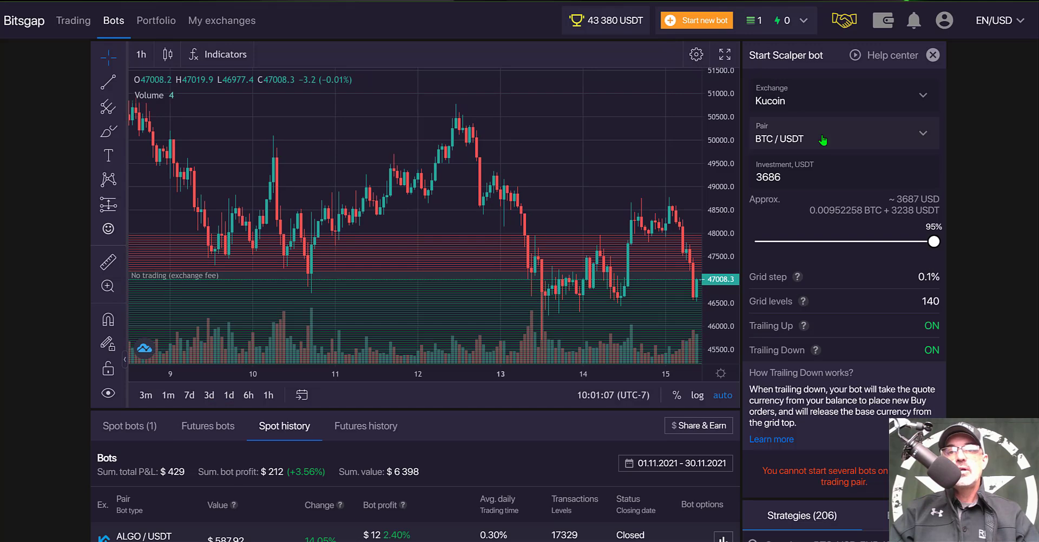
Search 'MATIC' and pick the MATIC / USDT pair for the Scalper bot
left_click(789, 135)
type("MATIC")
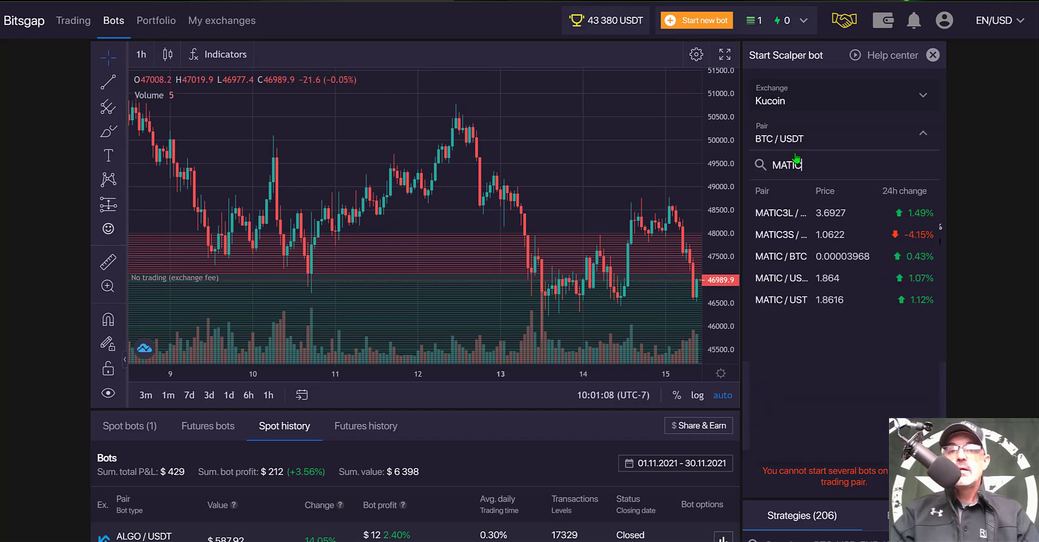
left_click(777, 283)
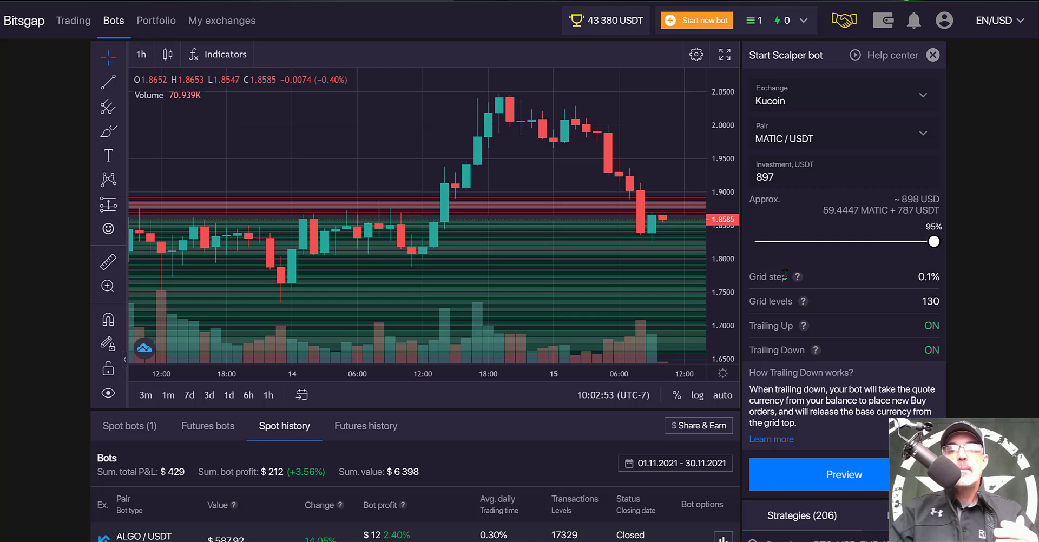
triple_click(817, 277)
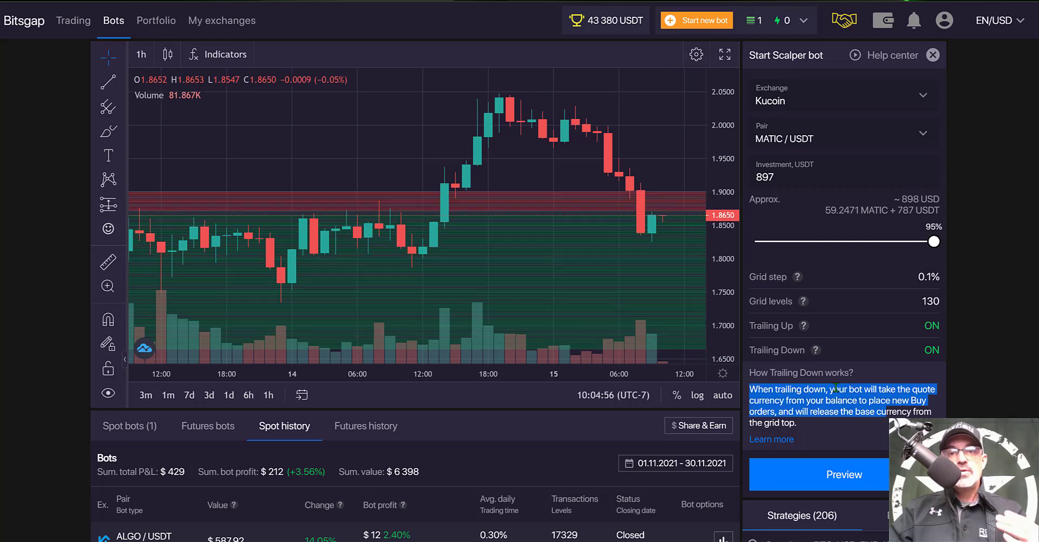
left_click(754, 367)
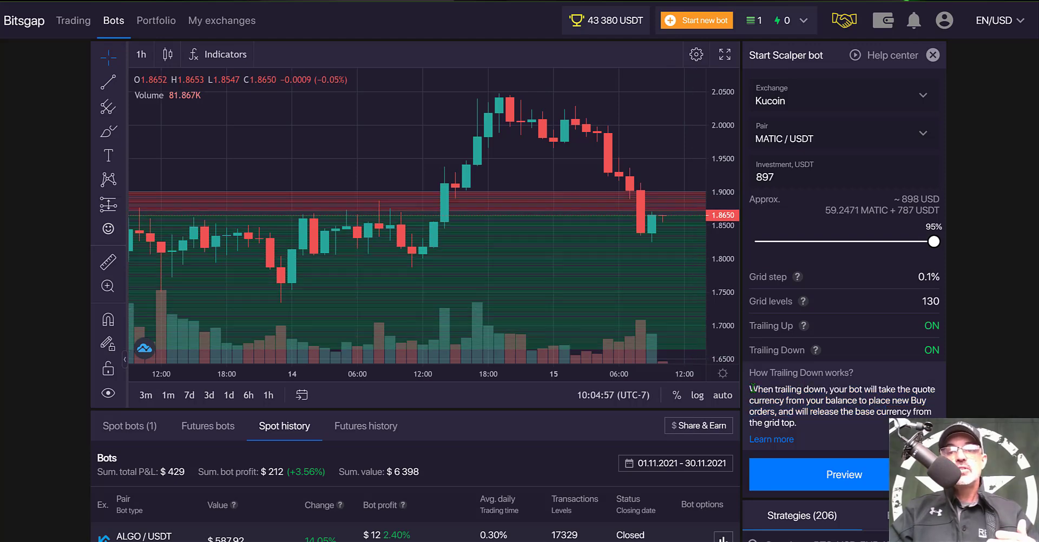
triple_click(824, 404)
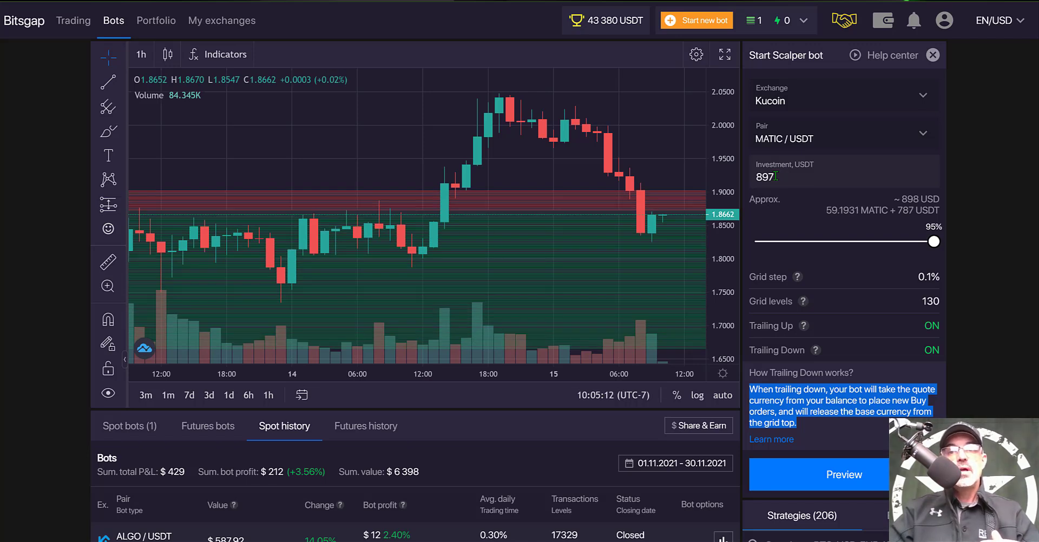
left_click_drag(777, 176, 745, 176)
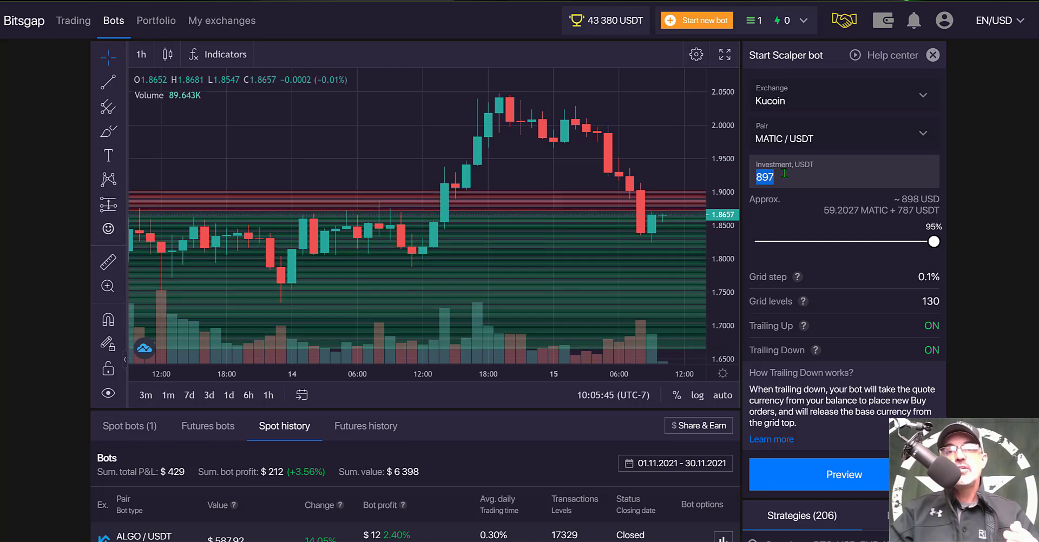
Replace the Investment, USDT amount with 500
left_click(785, 173)
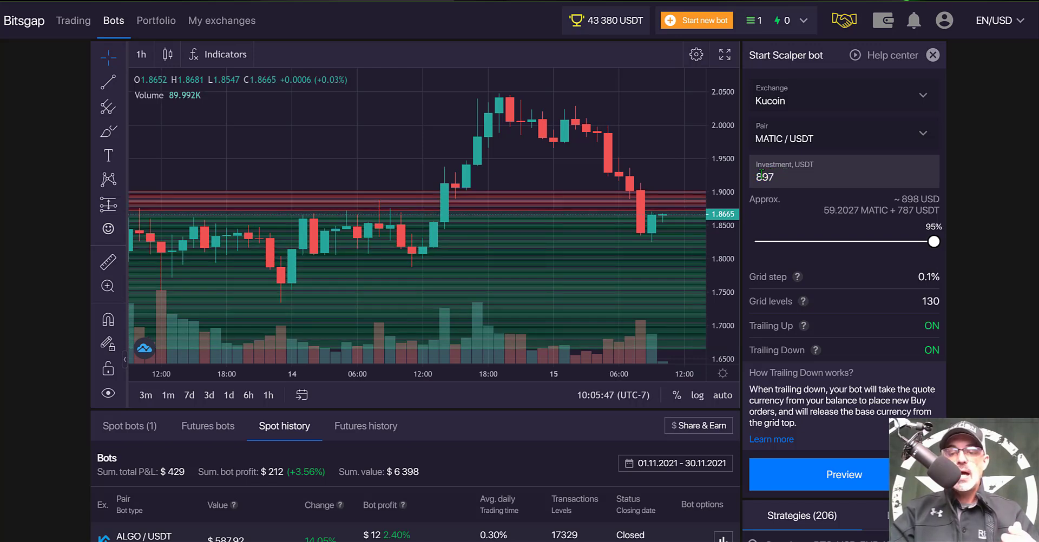
double_click(759, 174)
type("5")
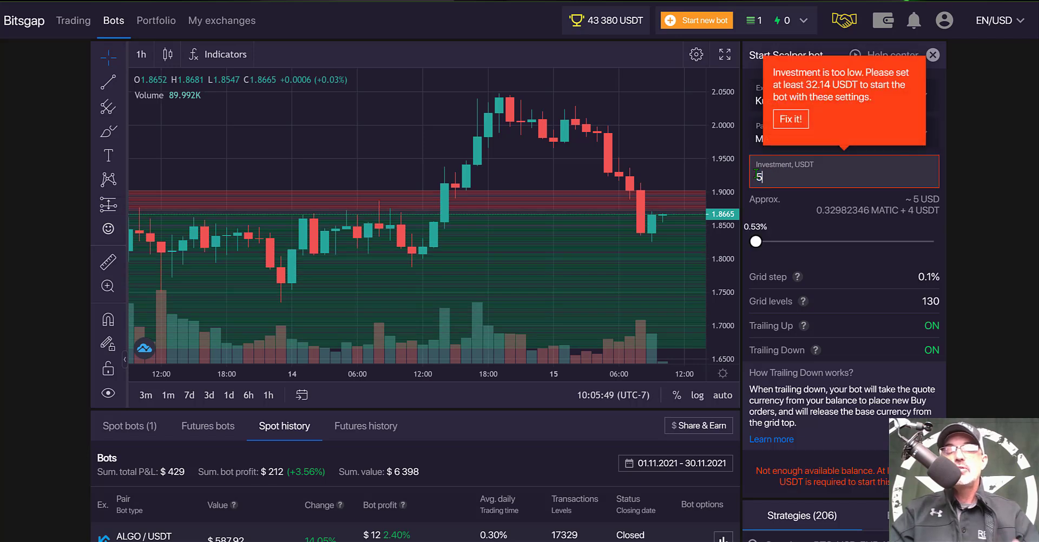
type("00")
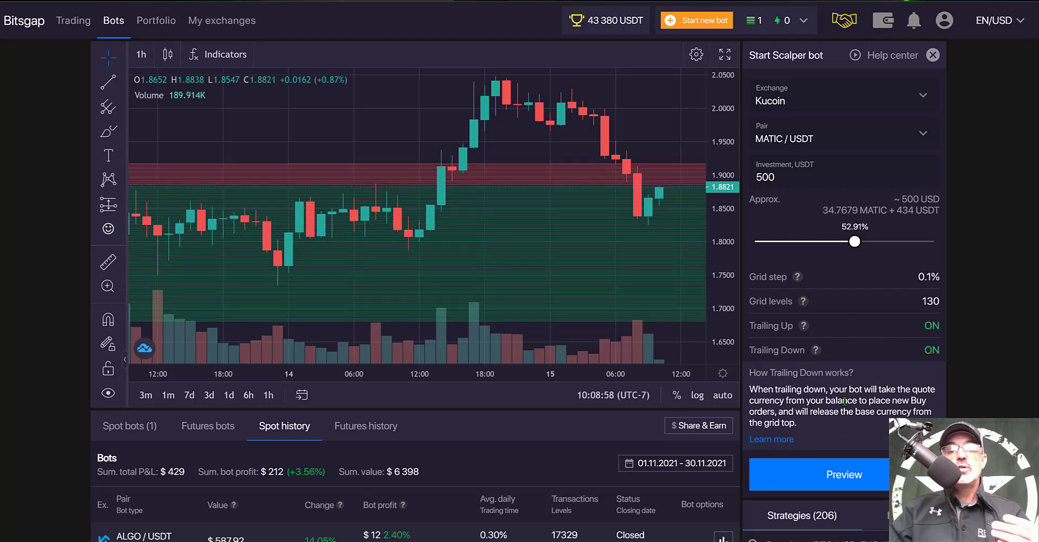
Preview the bot and highlight its Levels (130) and Step settings in the summary
left_click(845, 477)
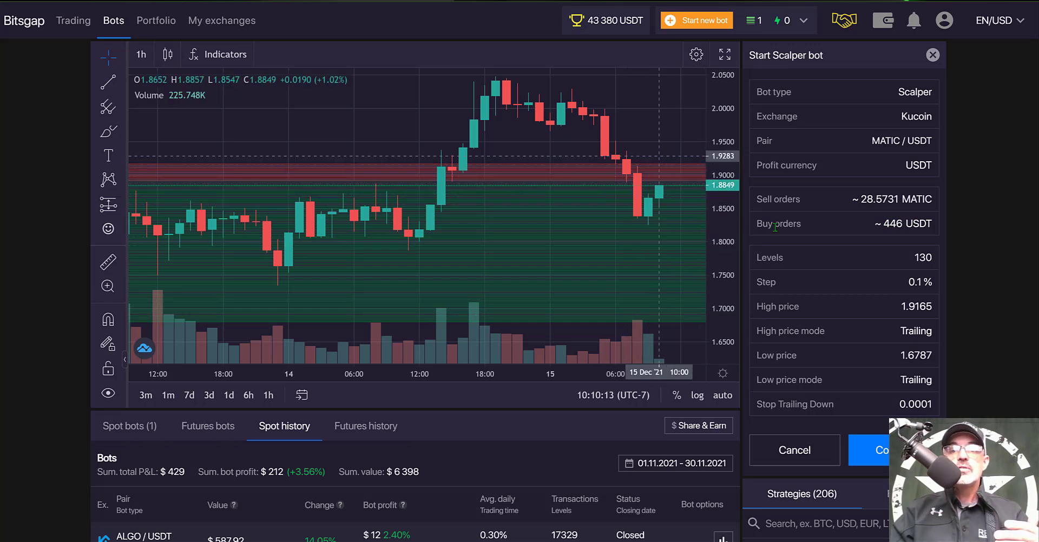
left_click_drag(758, 260, 803, 256)
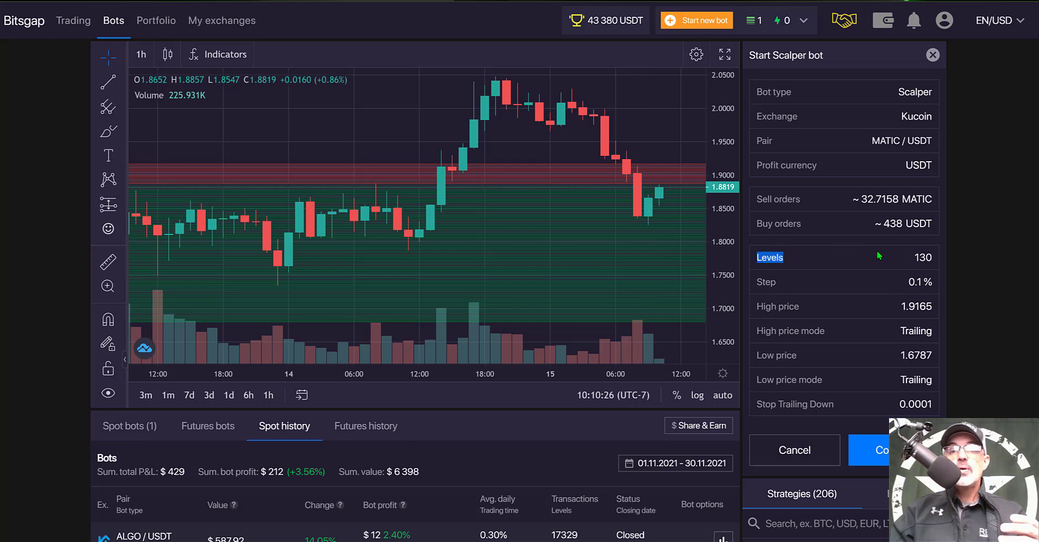
double_click(920, 257)
left_click(758, 282)
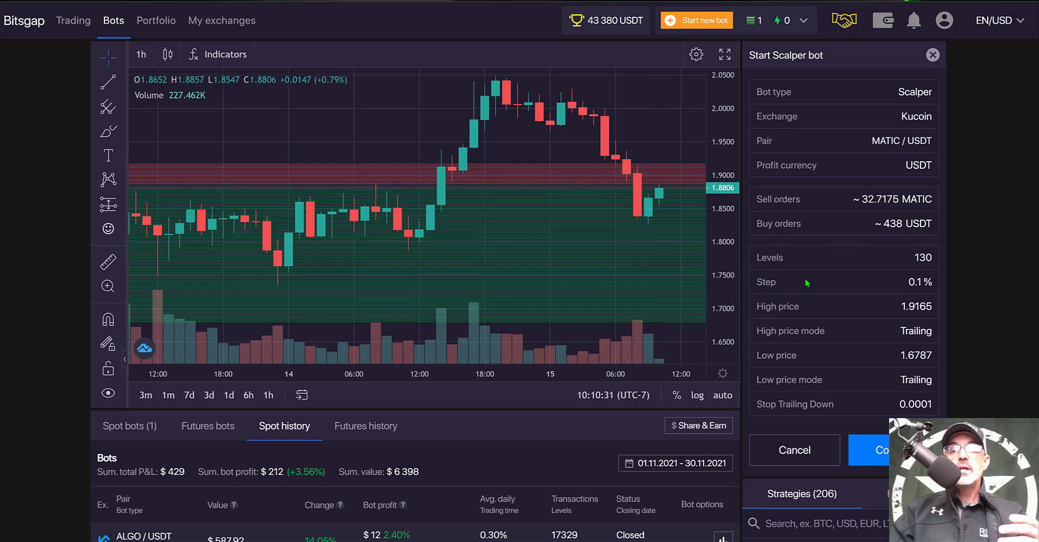
left_click_drag(805, 278, 757, 282)
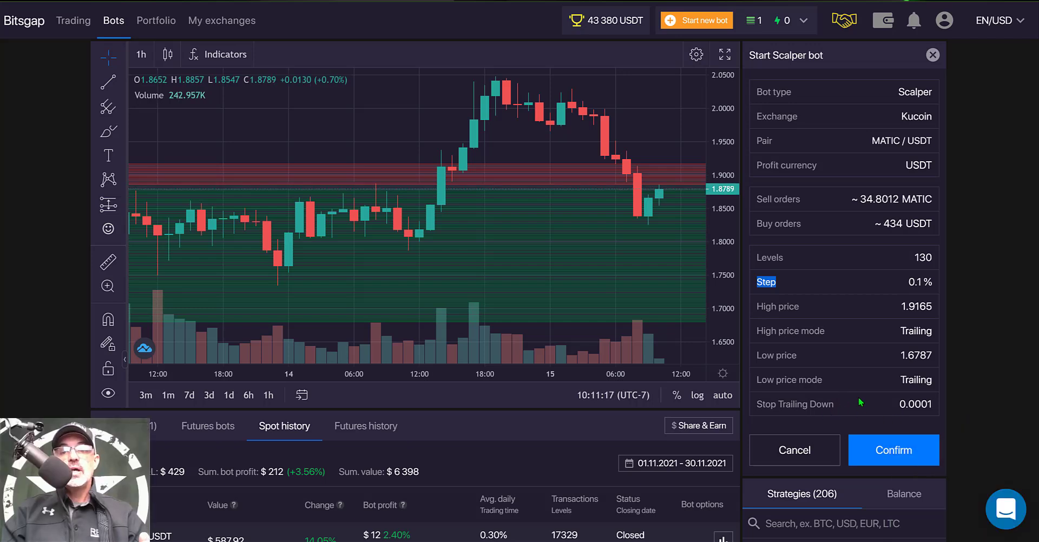
Confirm the bot settings and agree to buy the required MATIC at market price
left_click(894, 450)
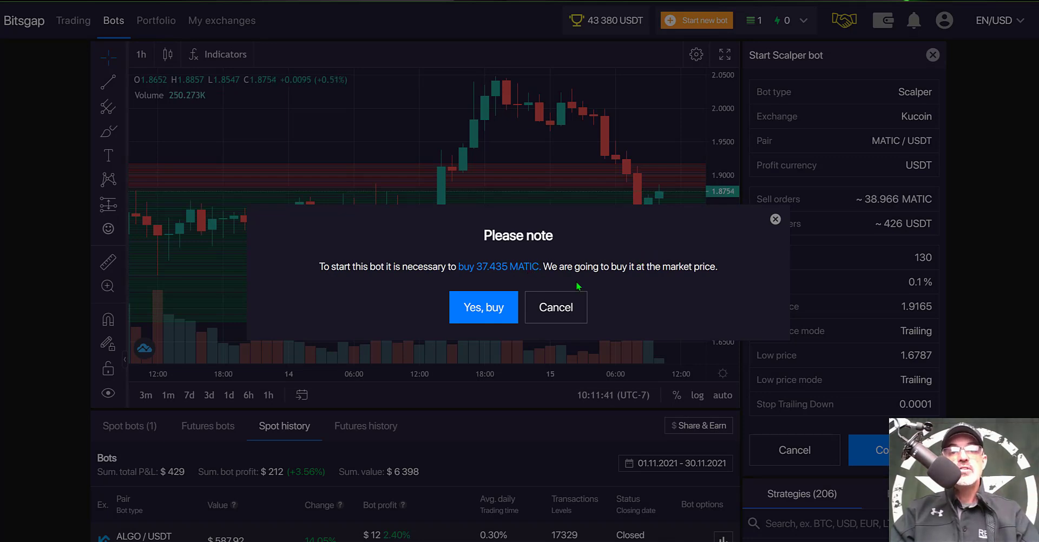
left_click(479, 313)
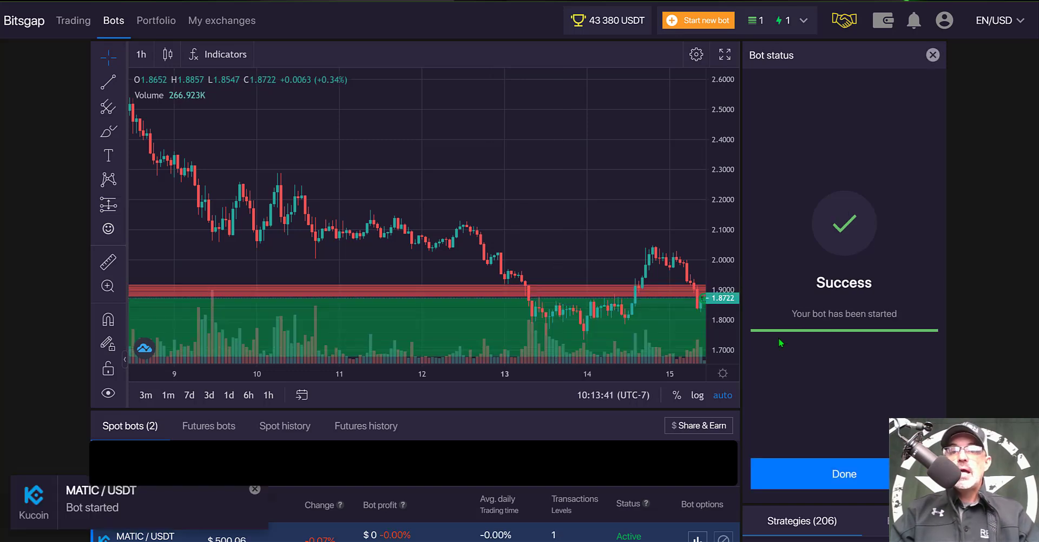
Dismiss the success notice and scroll through the new MATIC / USDT bot's details
left_click(861, 472)
scroll(203, 486, "down", 1)
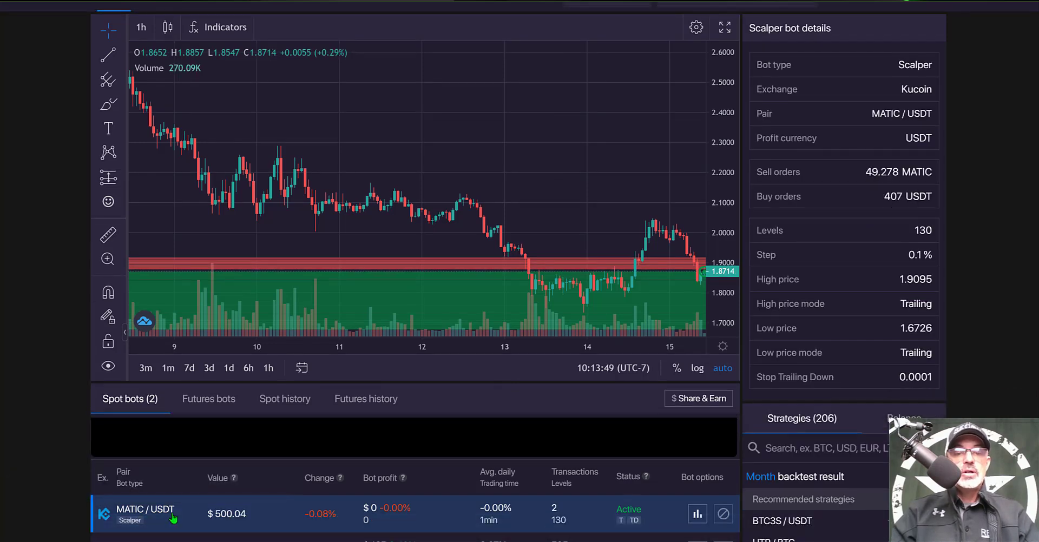